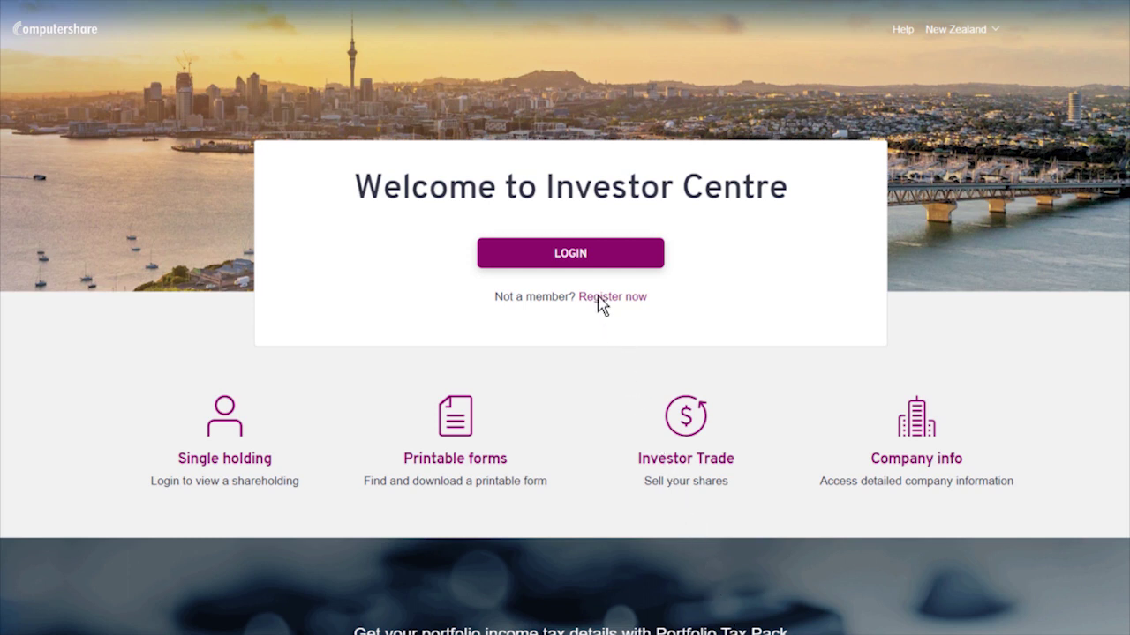
# - Start a new member registration and enter the holder number and FIN
pyautogui.click(599, 297)
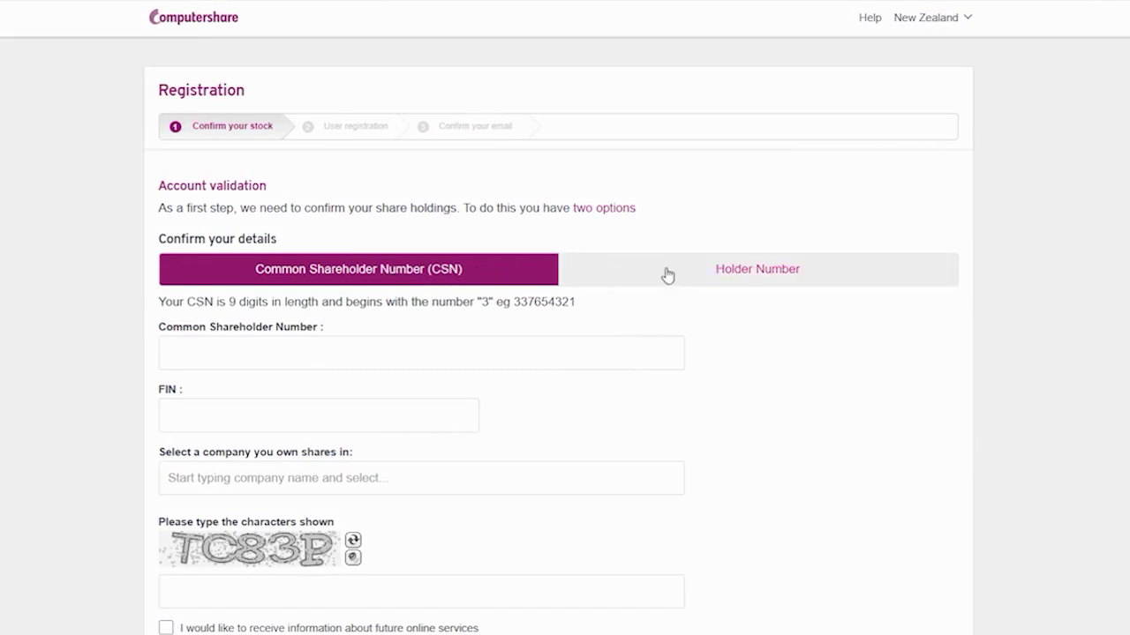
pyautogui.click(750, 275)
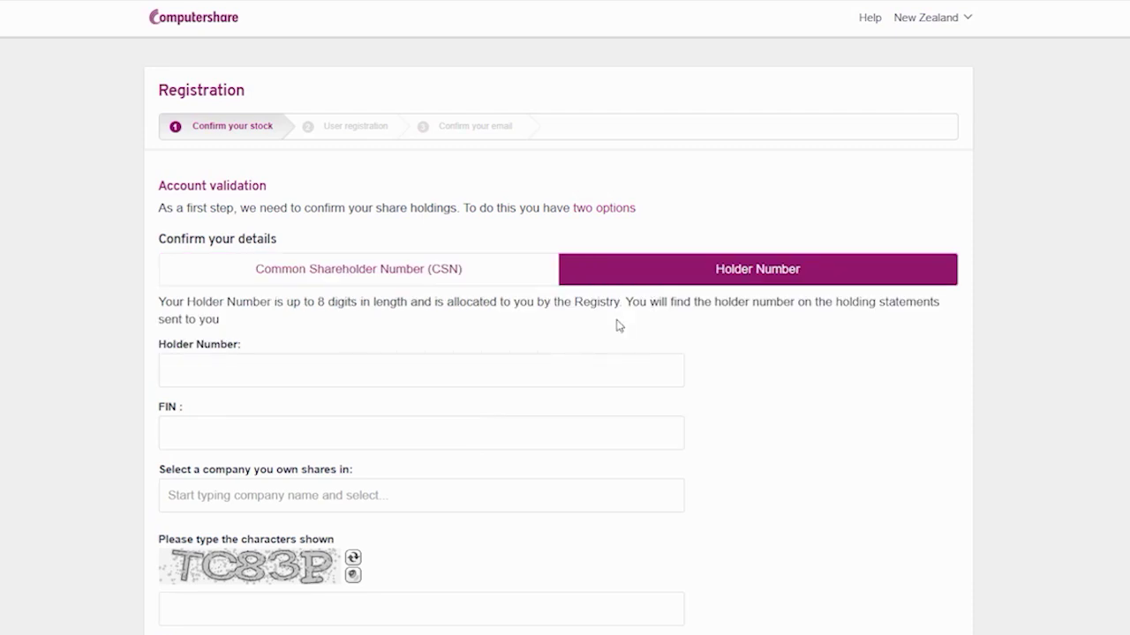
pyautogui.click(220, 370)
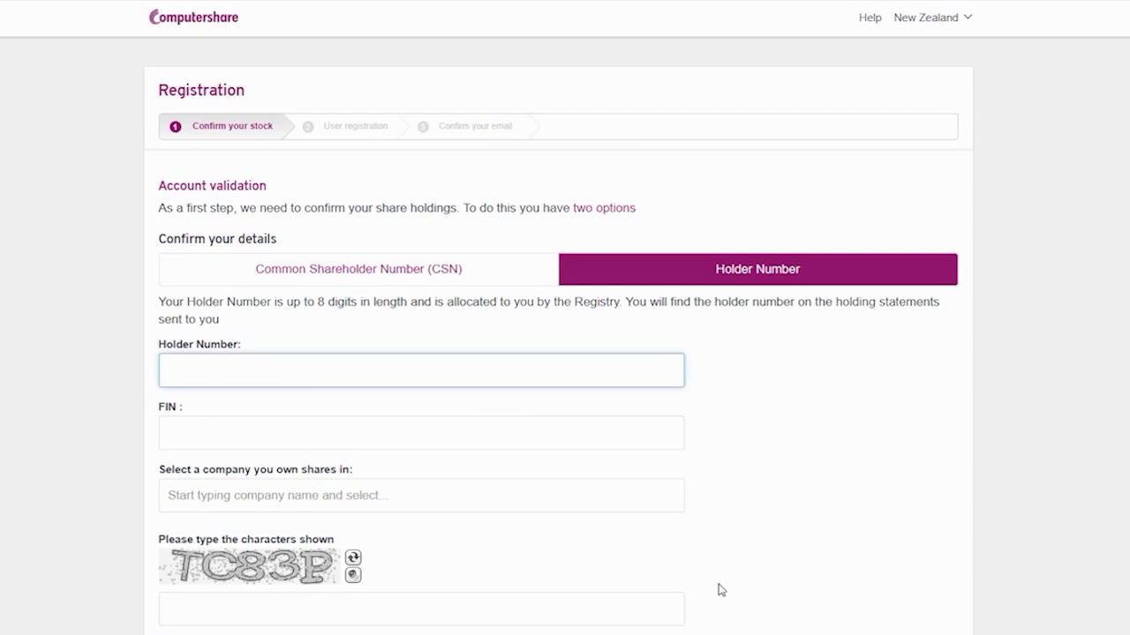
pyautogui.write('12345678')
pyautogui.press('Tab')
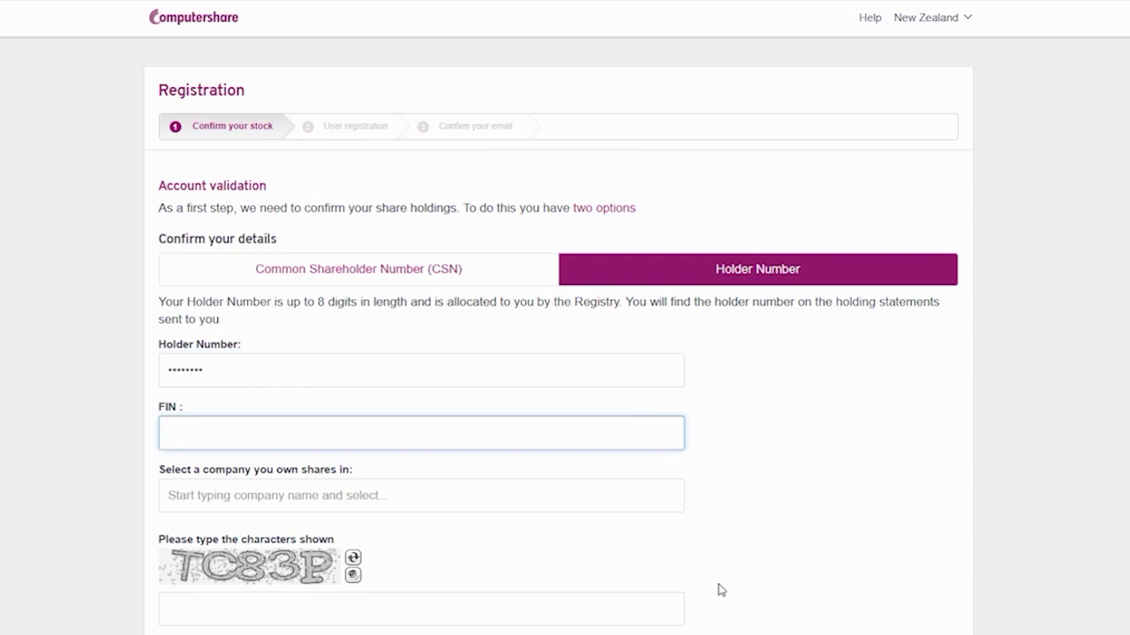
pyautogui.write('1234')
pyautogui.press('Tab')
# - Select COSMOS DEMO COMPANY TWO LIMITED, enter the verification characters, and opt in to service news
pyautogui.write('cosmos')
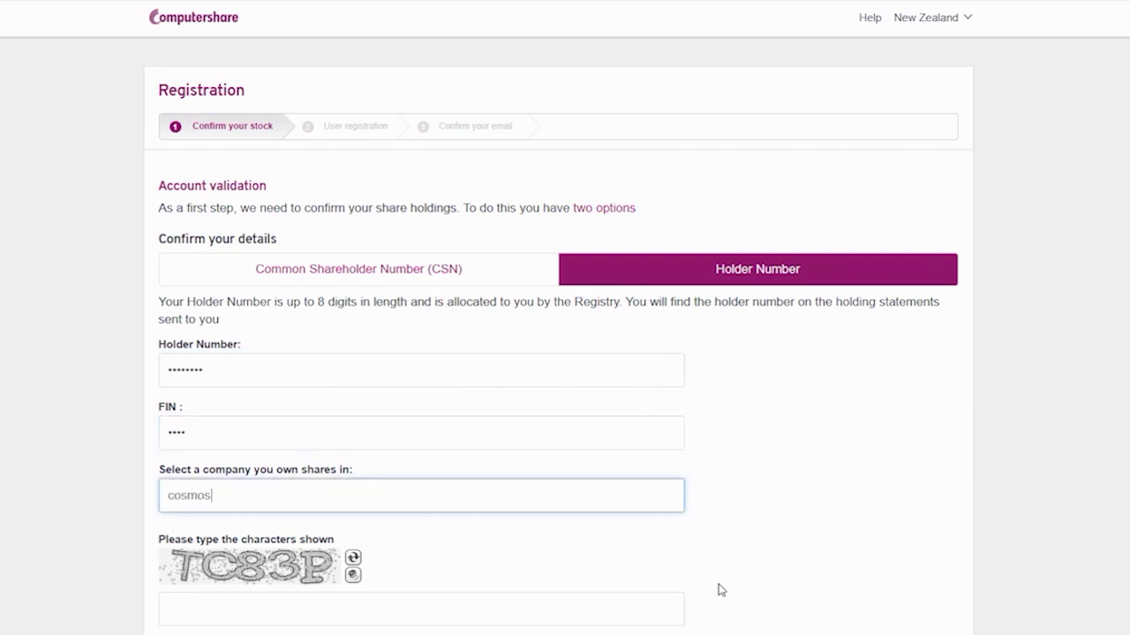
pyautogui.click(360, 530)
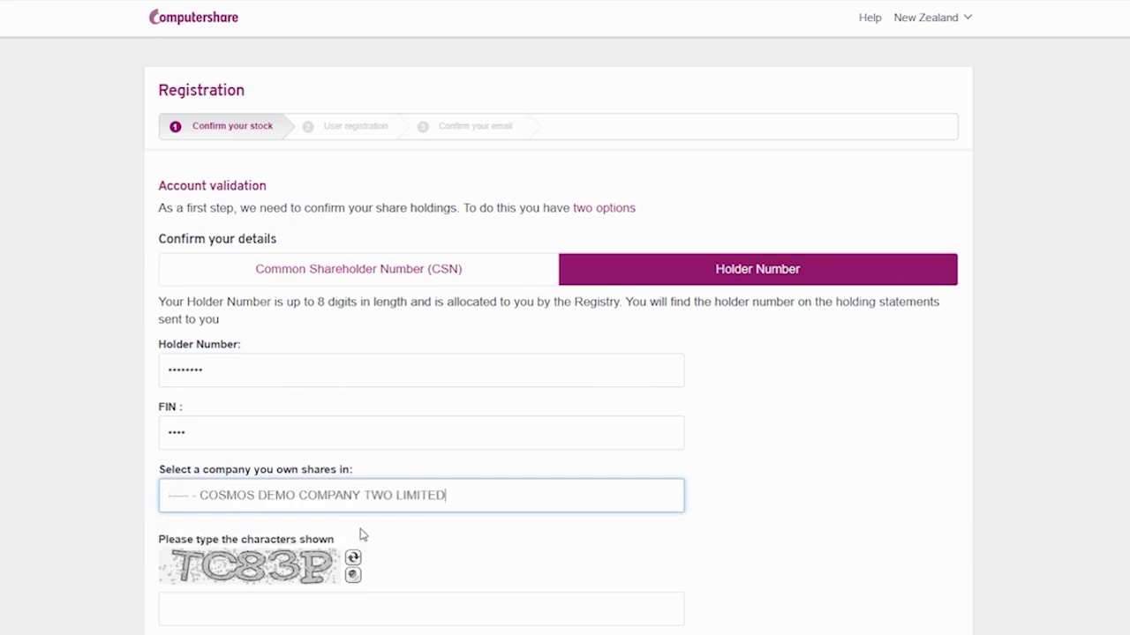
pyautogui.click(228, 609)
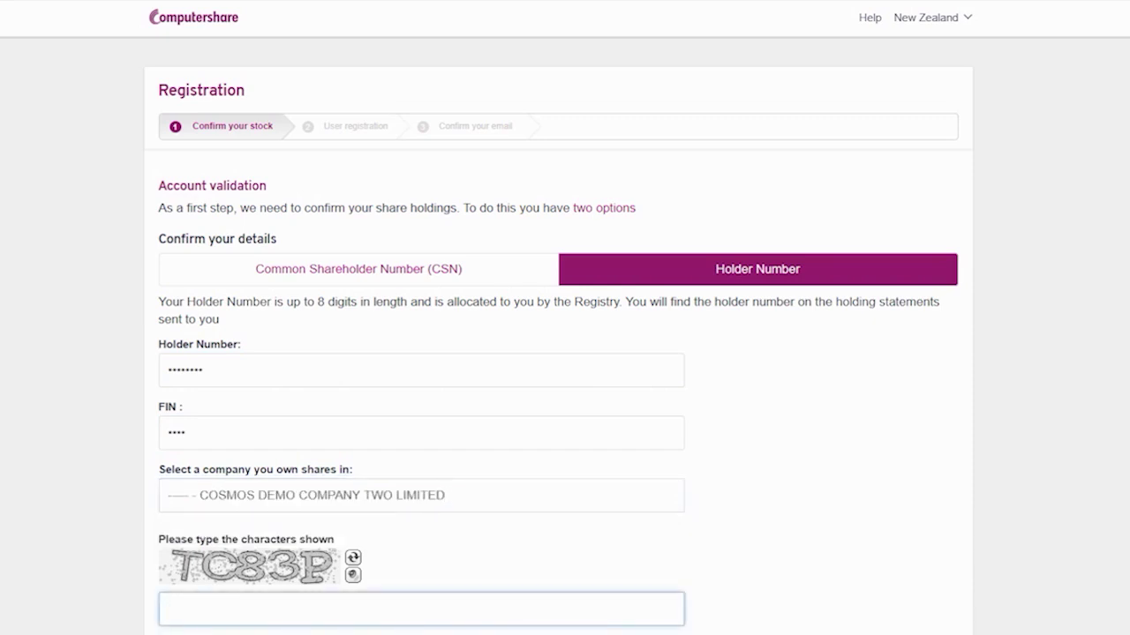
pyautogui.write('TC83P')
pyautogui.click(340, 630)
pyautogui.scroll(-3, 341, 630)
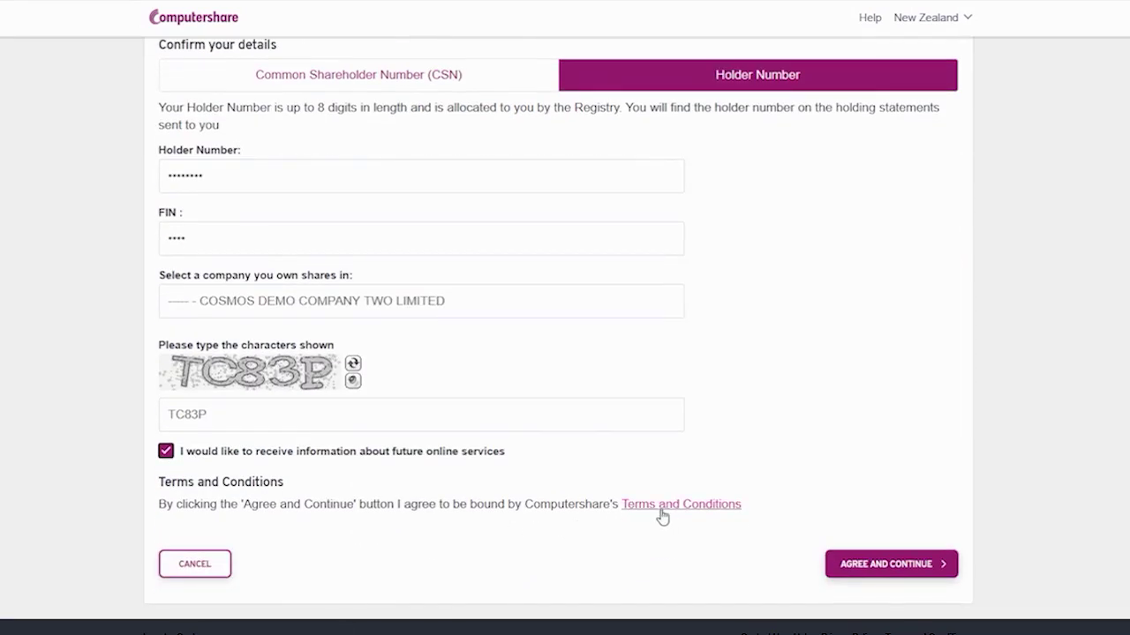
# - Accept the terms and enter the user's first name, last name and email address
pyautogui.click(844, 569)
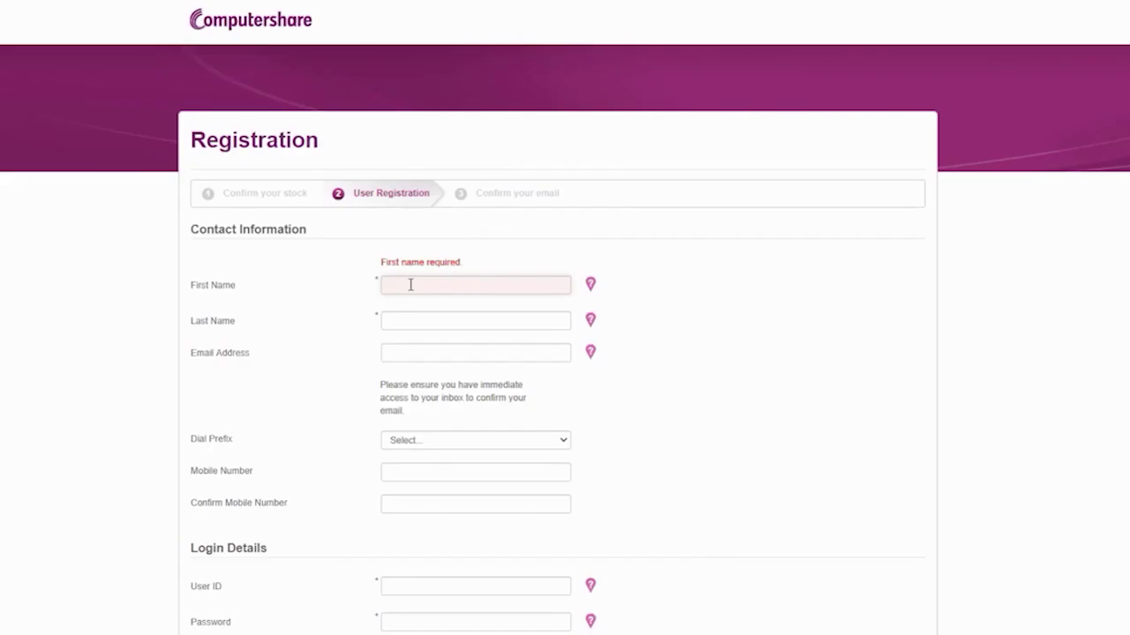
pyautogui.press('Tab')
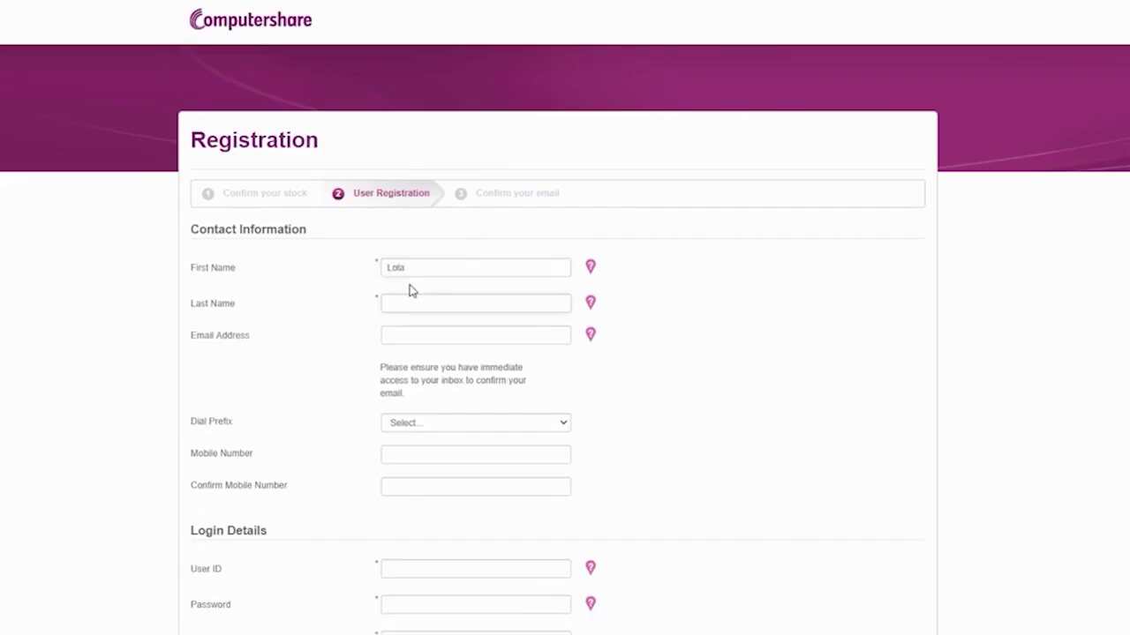
pyautogui.press('Tab')
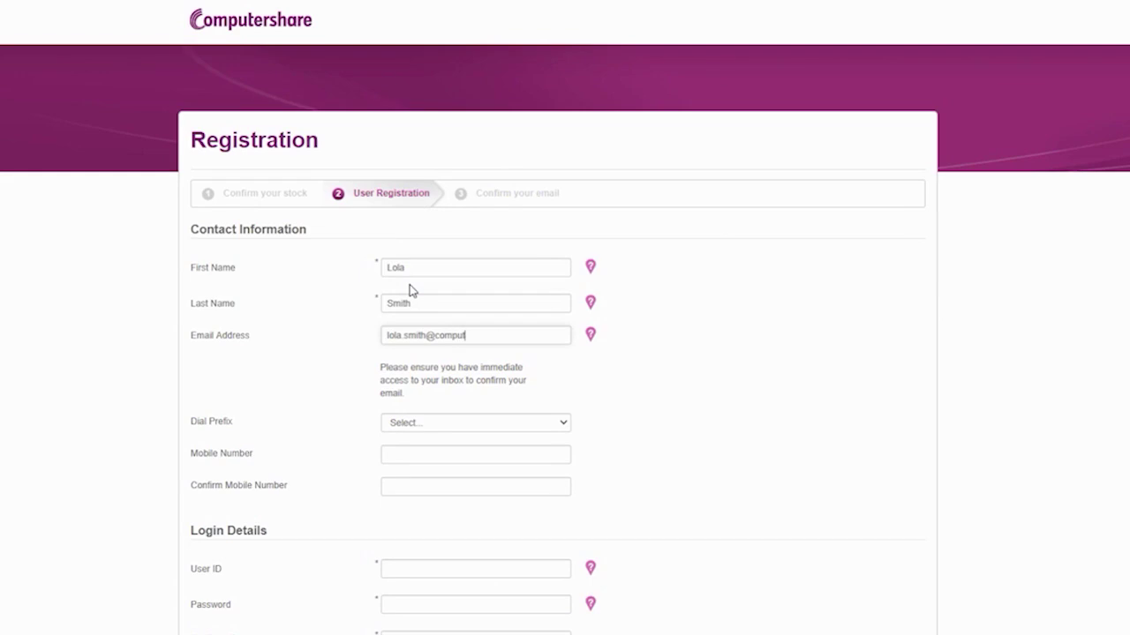
# - Set the dial prefix to New Zealand (64) and enter and confirm the mobile number
pyautogui.click(460, 424)
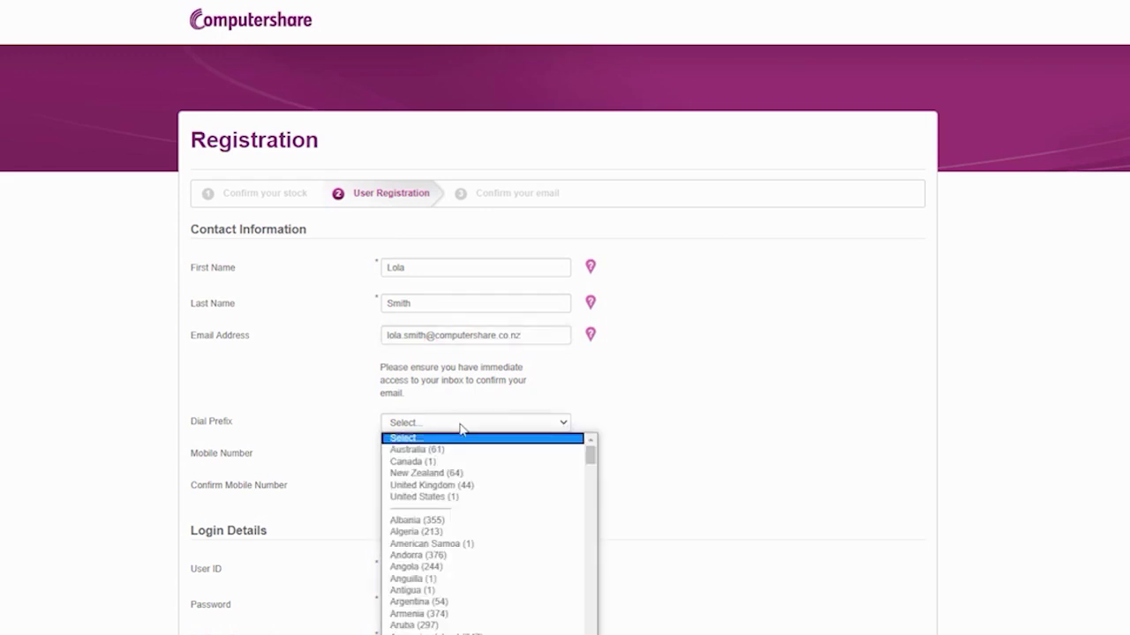
pyautogui.click(433, 474)
pyautogui.press('Tab')
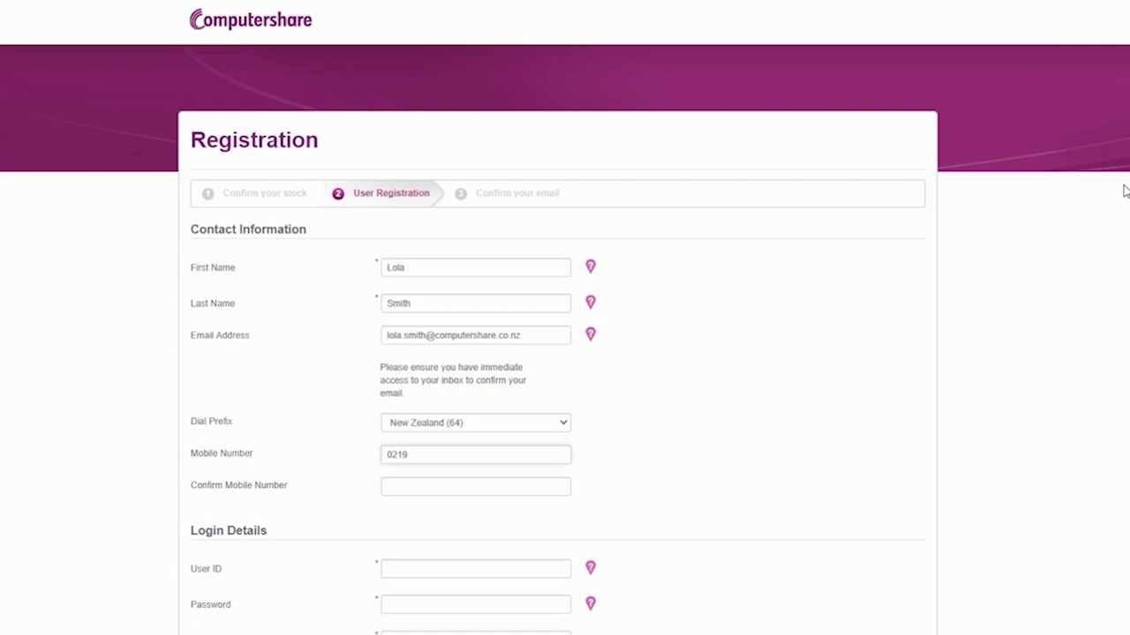
pyautogui.click(444, 484)
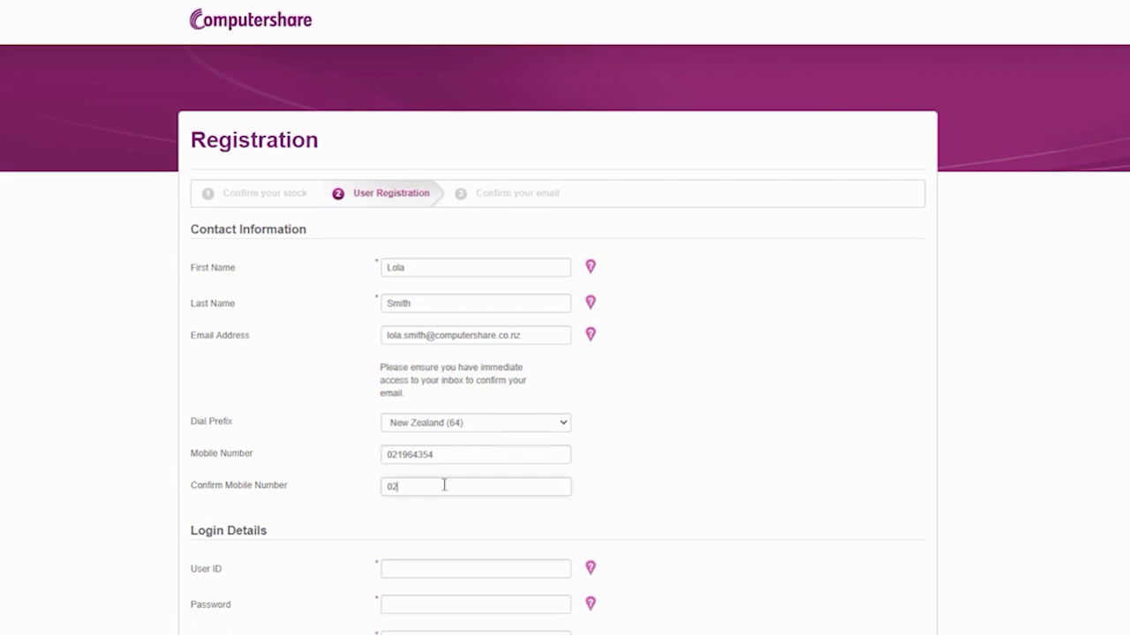
# - Choose a user ID, set a password and re-enter it to confirm
pyautogui.click(457, 571)
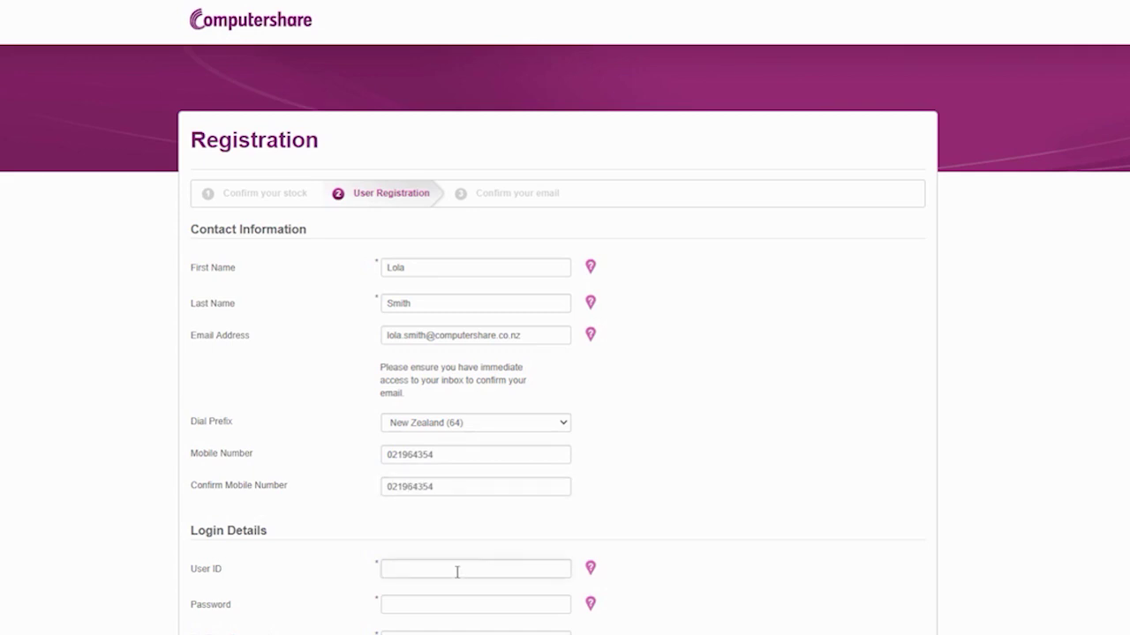
pyautogui.click(423, 604)
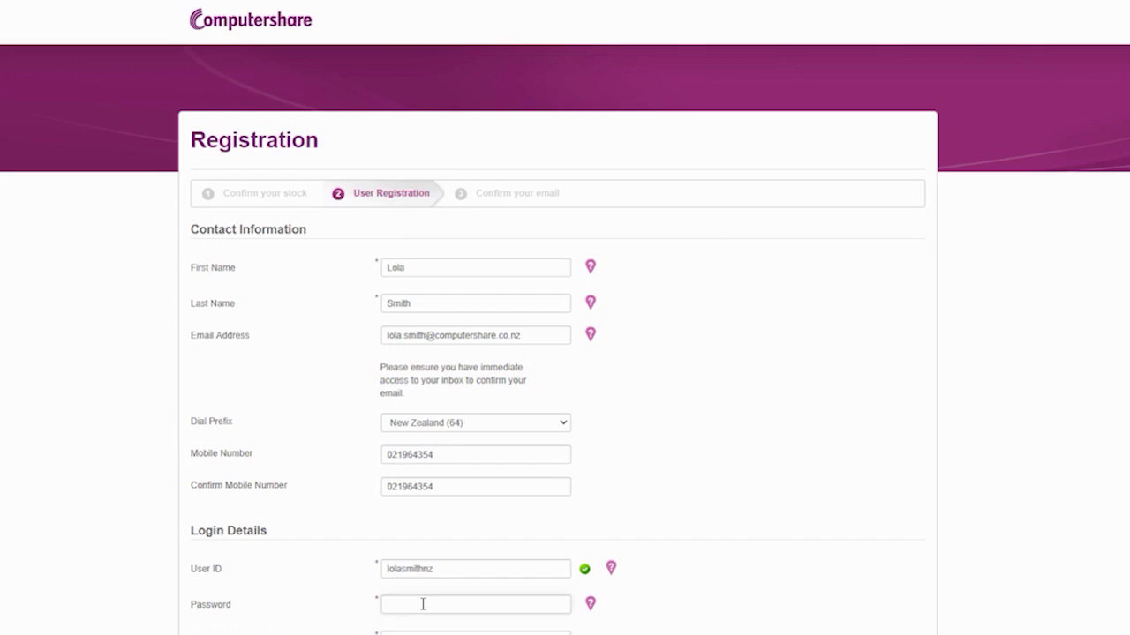
pyautogui.write('12345678')
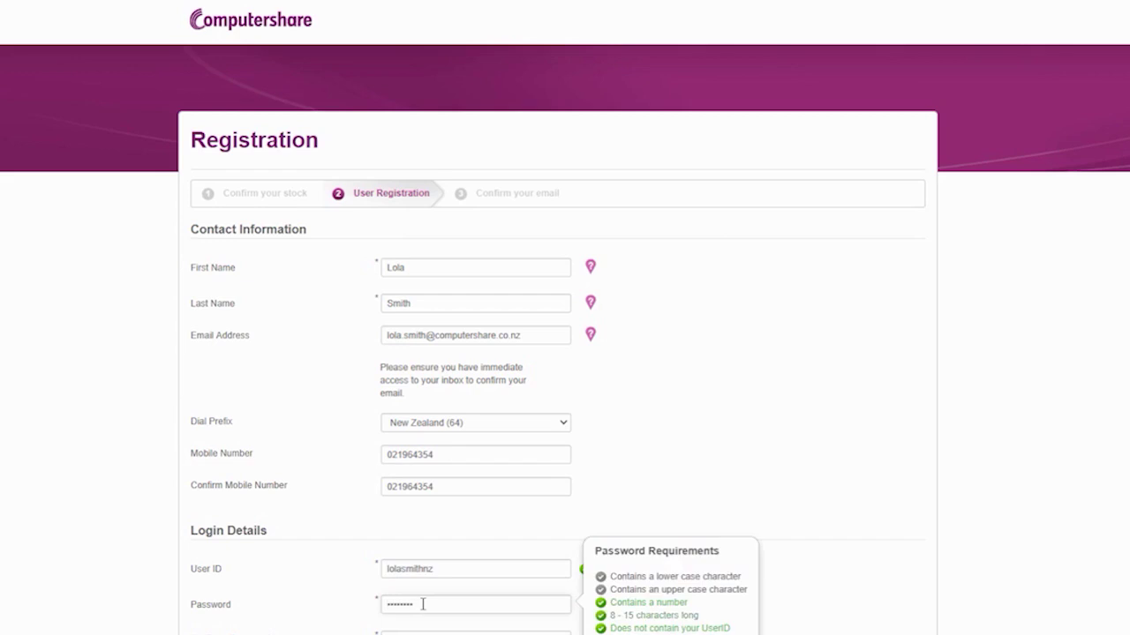
pyautogui.write('Aa')
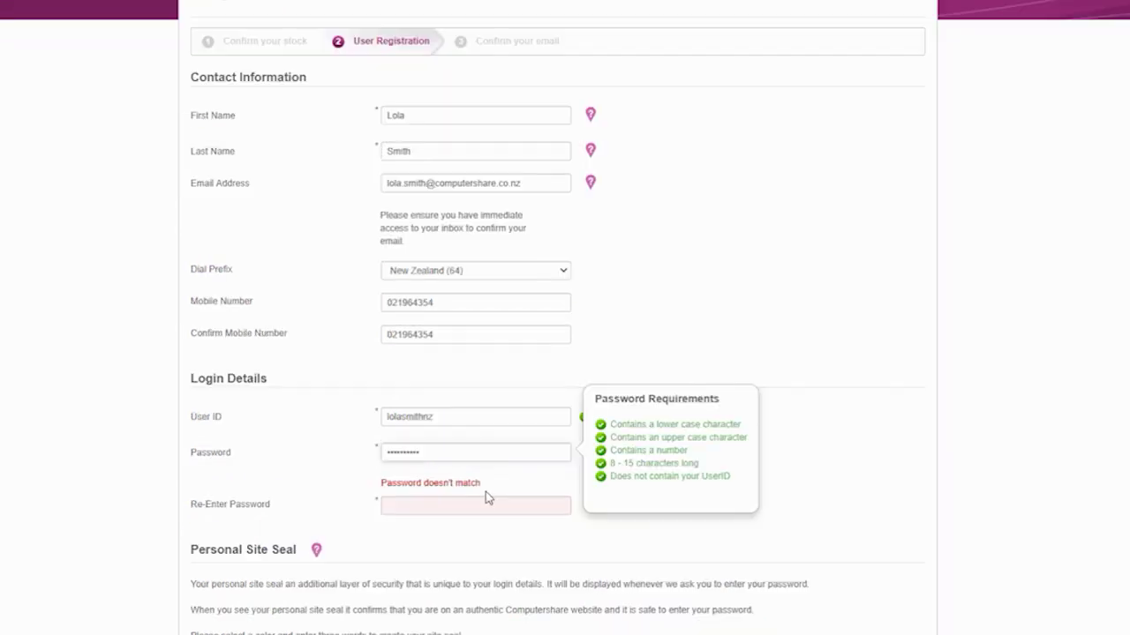
pyautogui.scroll(-2, 485, 494)
pyautogui.click(476, 500)
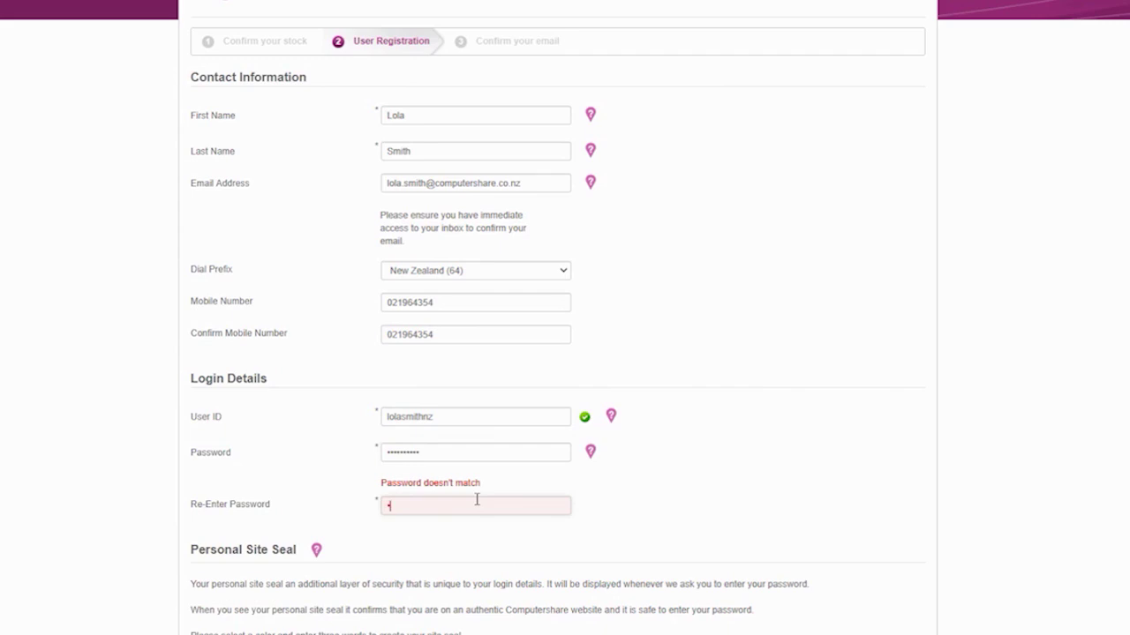
pyautogui.write('1234567890')
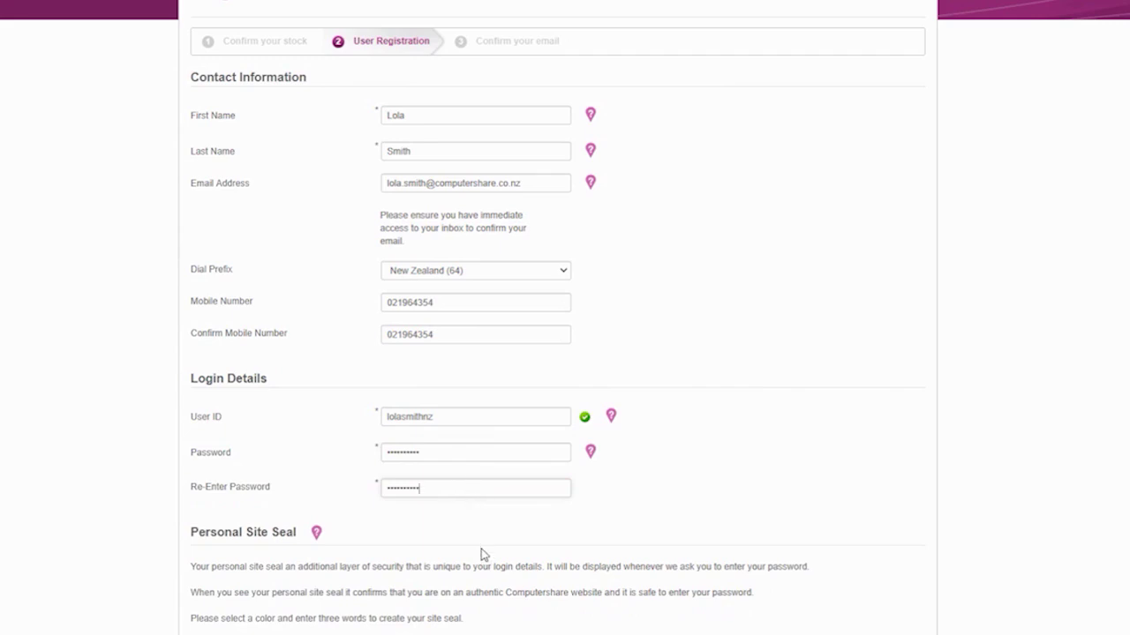
pyautogui.scroll(-3, 482, 552)
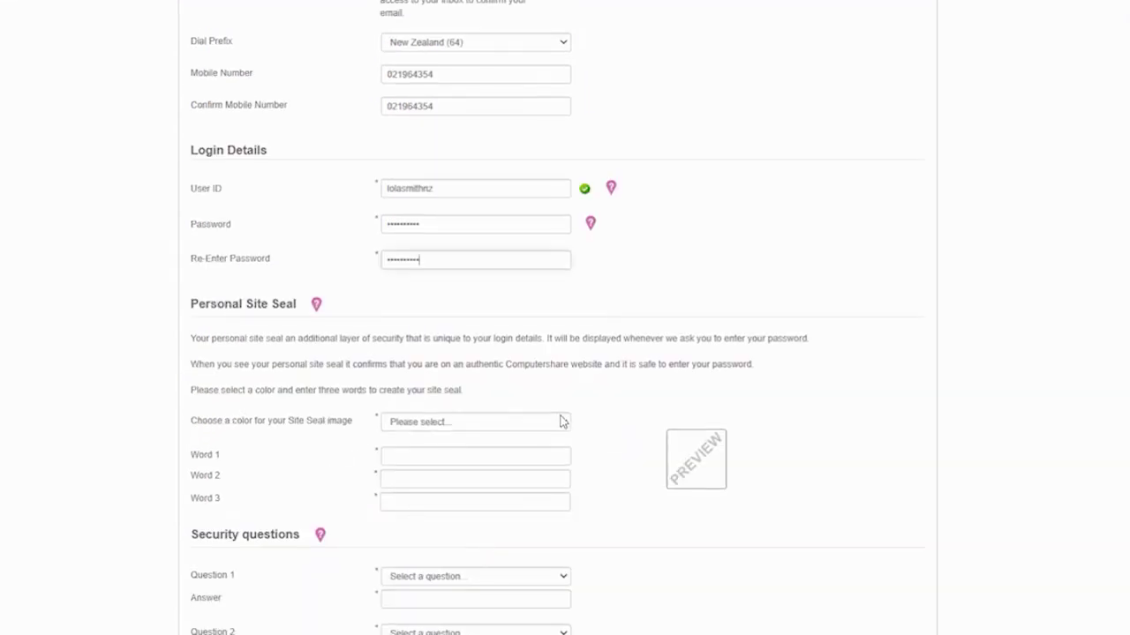
# - Make the site seal purple with the words one, two, three
pyautogui.click(565, 423)
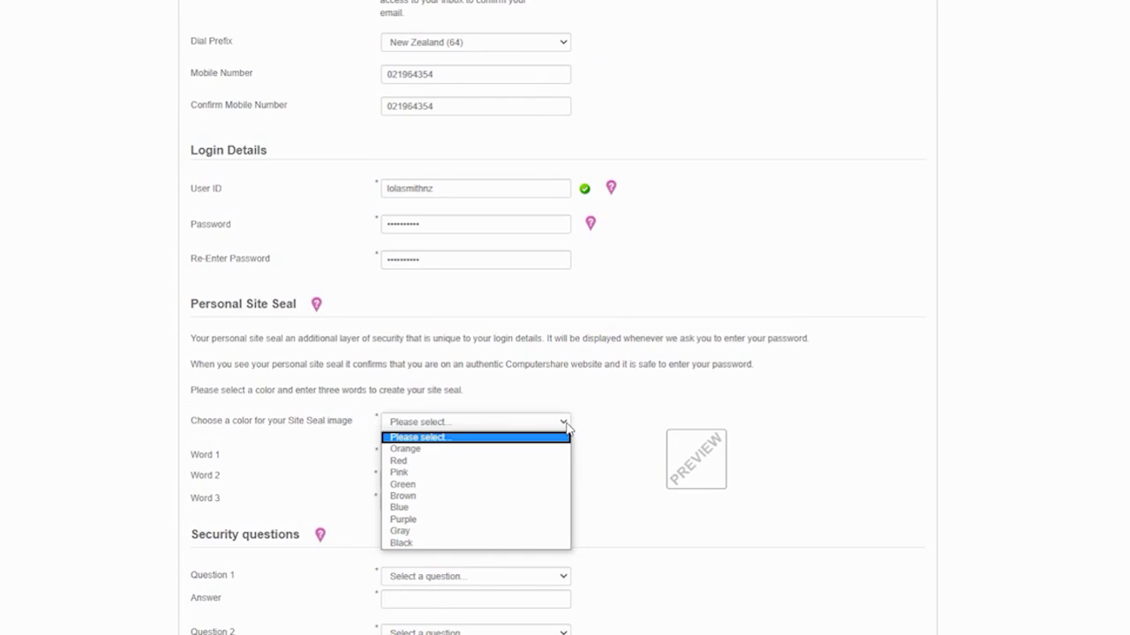
pyautogui.click(431, 521)
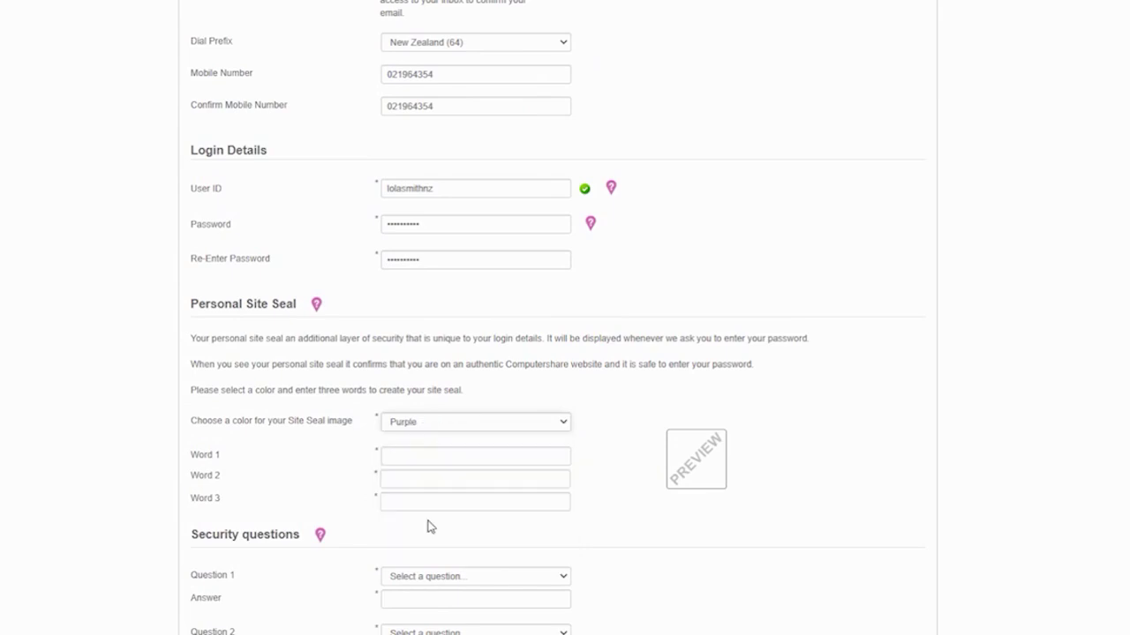
pyautogui.click(426, 454)
pyautogui.write('one')
pyautogui.press('Tab')
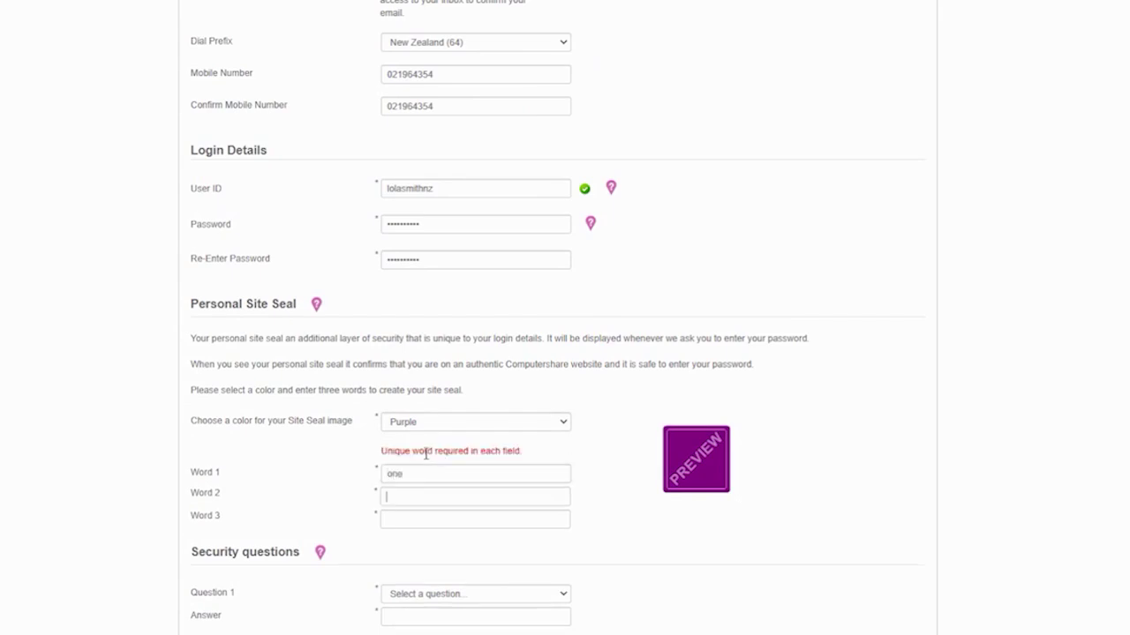
pyautogui.write('two')
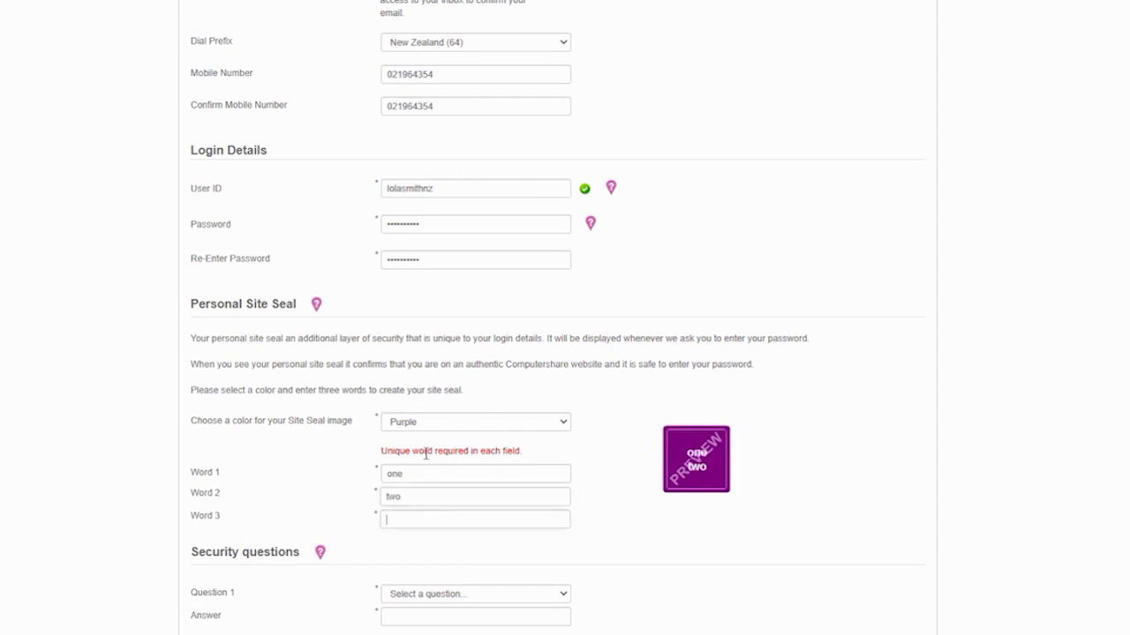
pyautogui.write('three')
# - Choose father's middle name as Question 1 and enter its answer
pyautogui.click(469, 594)
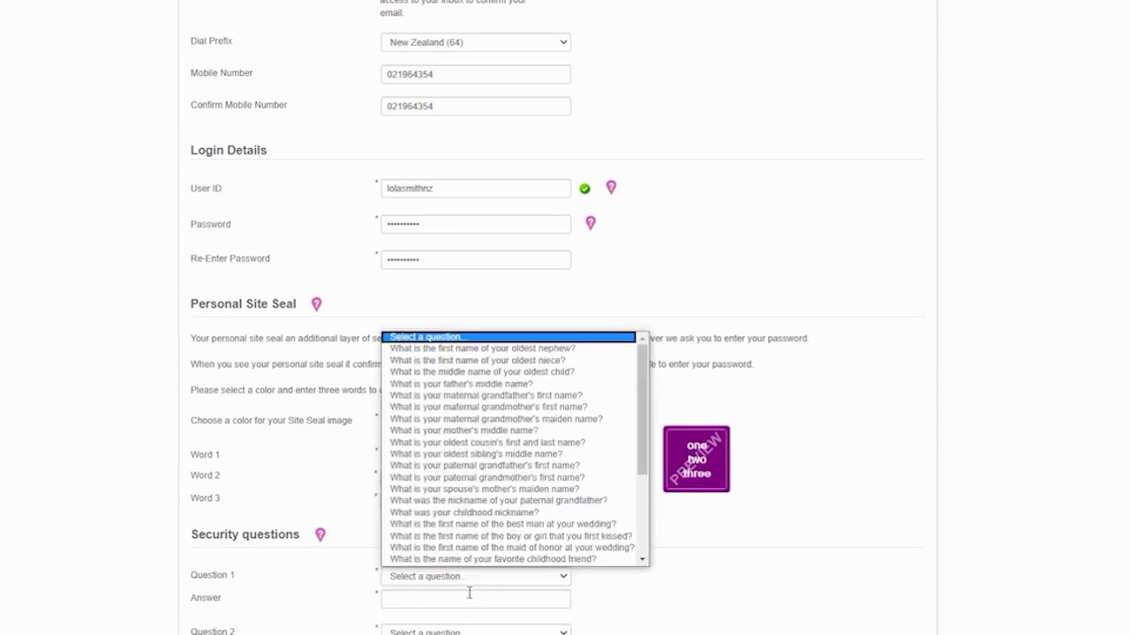
pyautogui.scroll(-1, 507, 487)
pyautogui.click(507, 362)
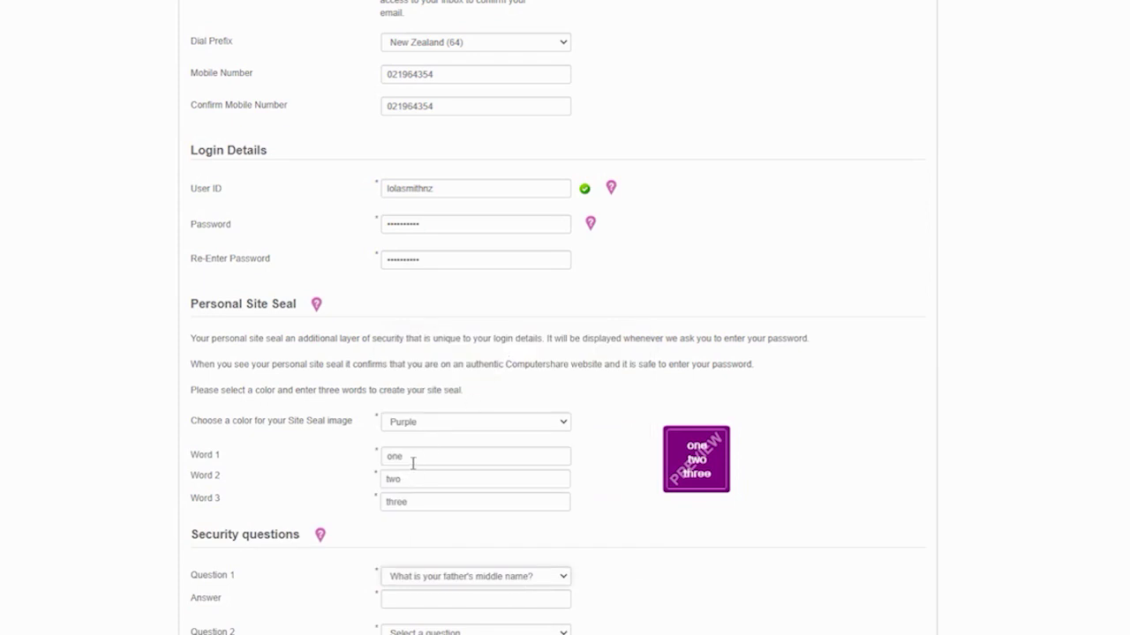
pyautogui.click(417, 598)
pyautogui.write('John')
# - Choose favorite flower for Question 2 and the elementary school question for Question 3
pyautogui.click(438, 632)
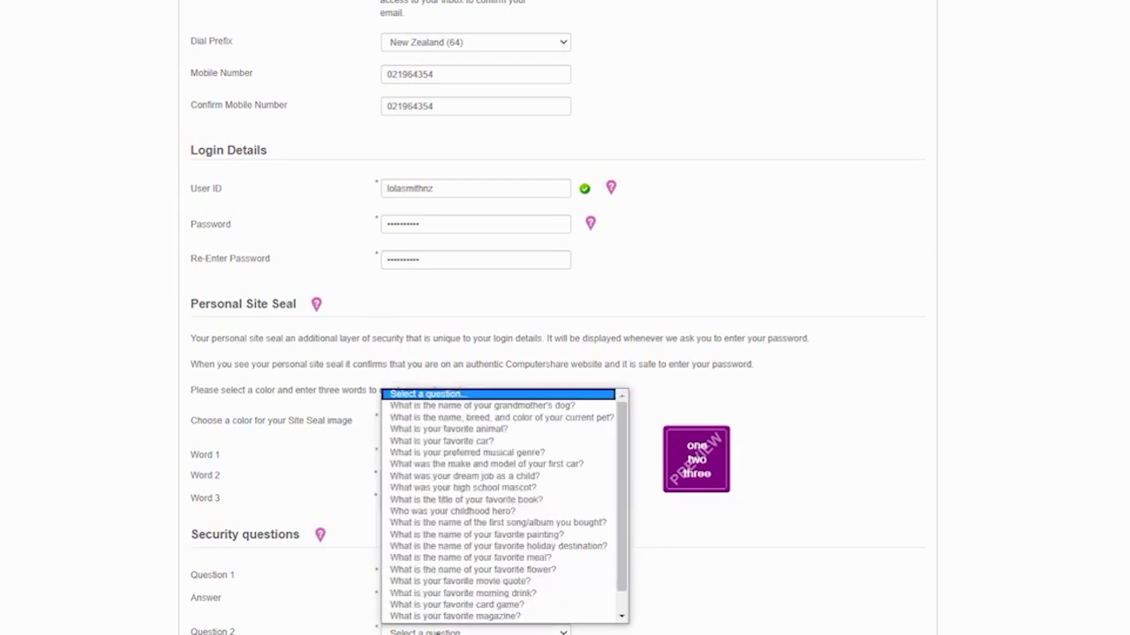
pyautogui.scroll(-1, 472, 593)
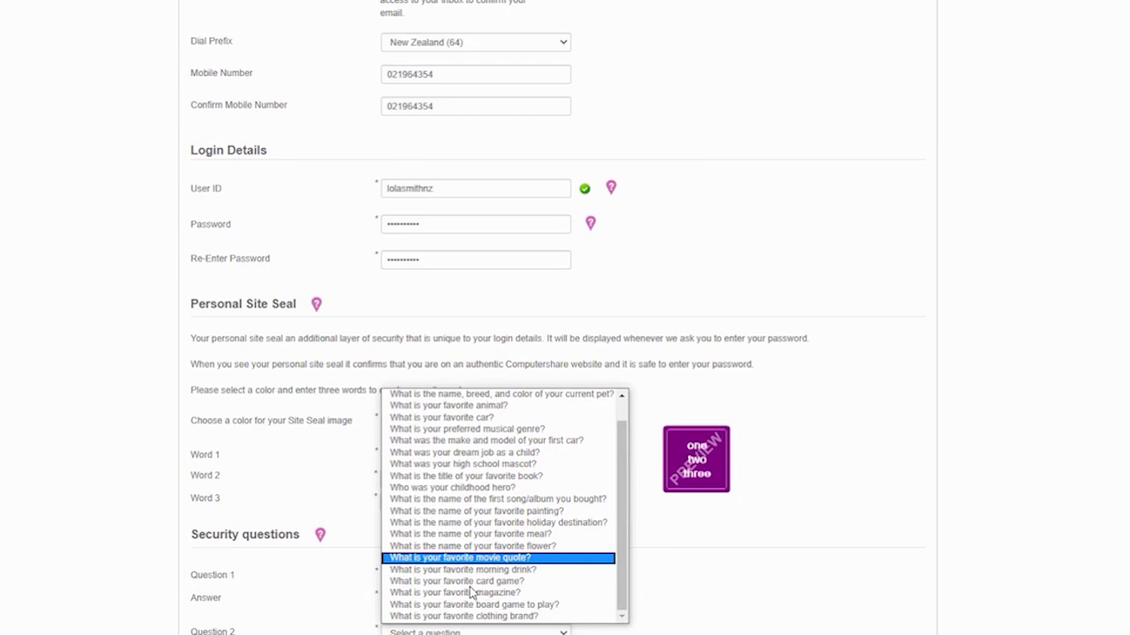
pyautogui.click(490, 547)
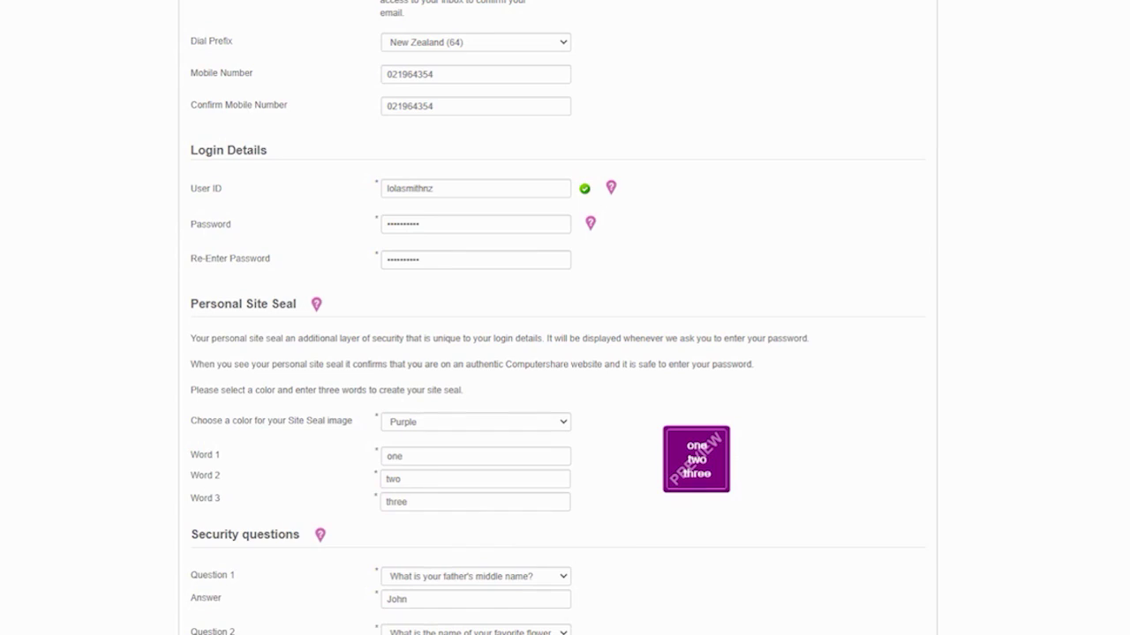
pyautogui.scroll(-3, 389, 476)
pyautogui.click(432, 437)
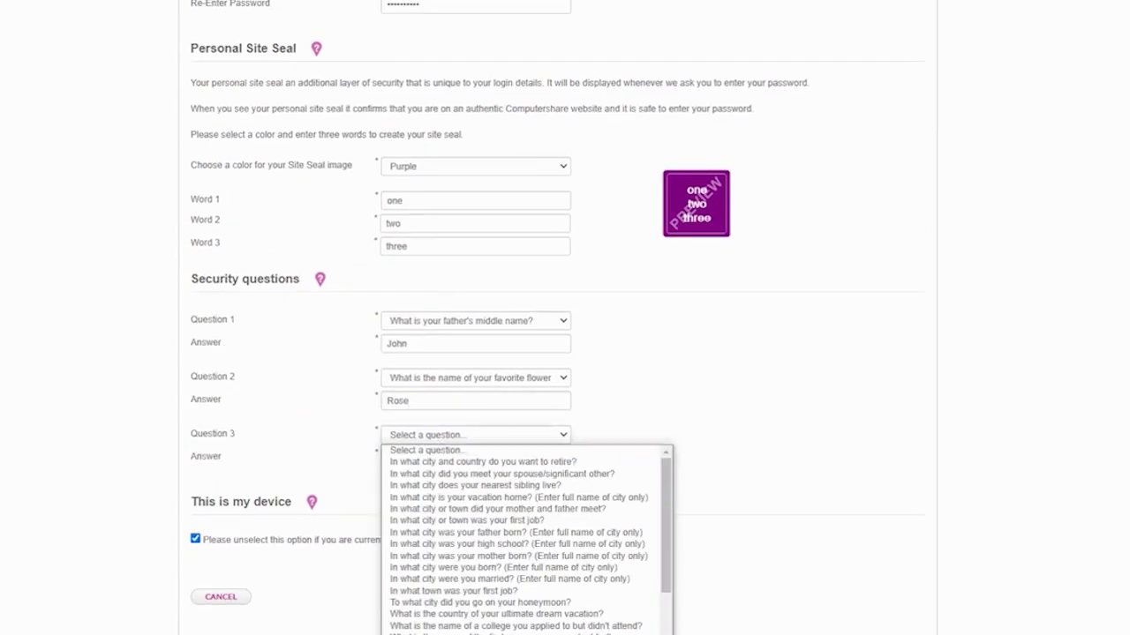
pyautogui.scroll(-4, 521, 532)
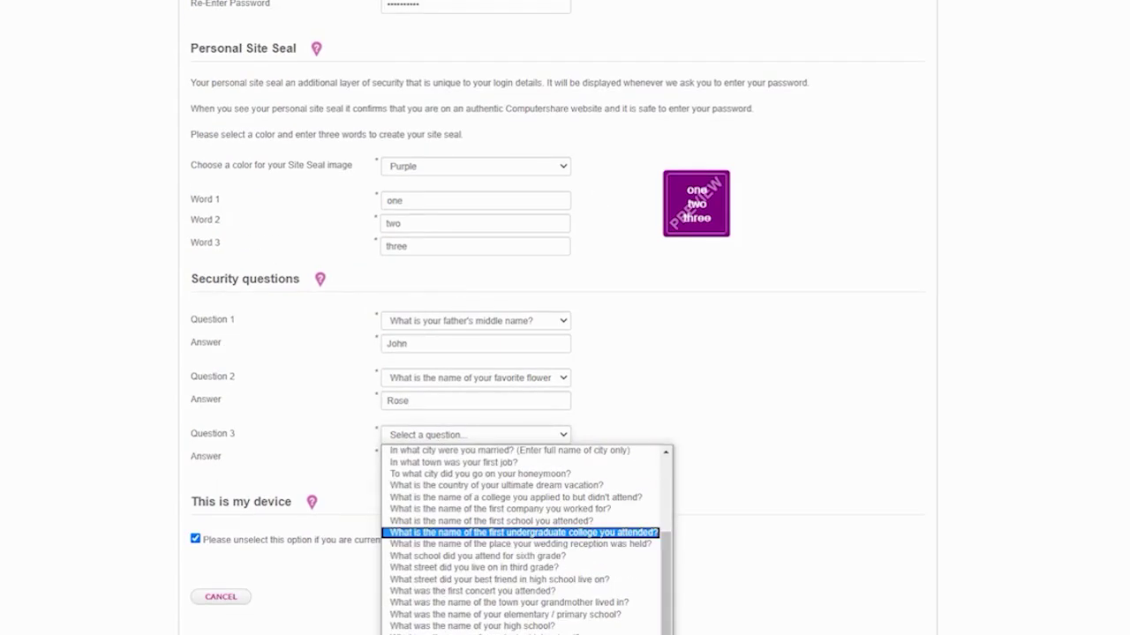
pyautogui.click(495, 614)
pyautogui.click(403, 459)
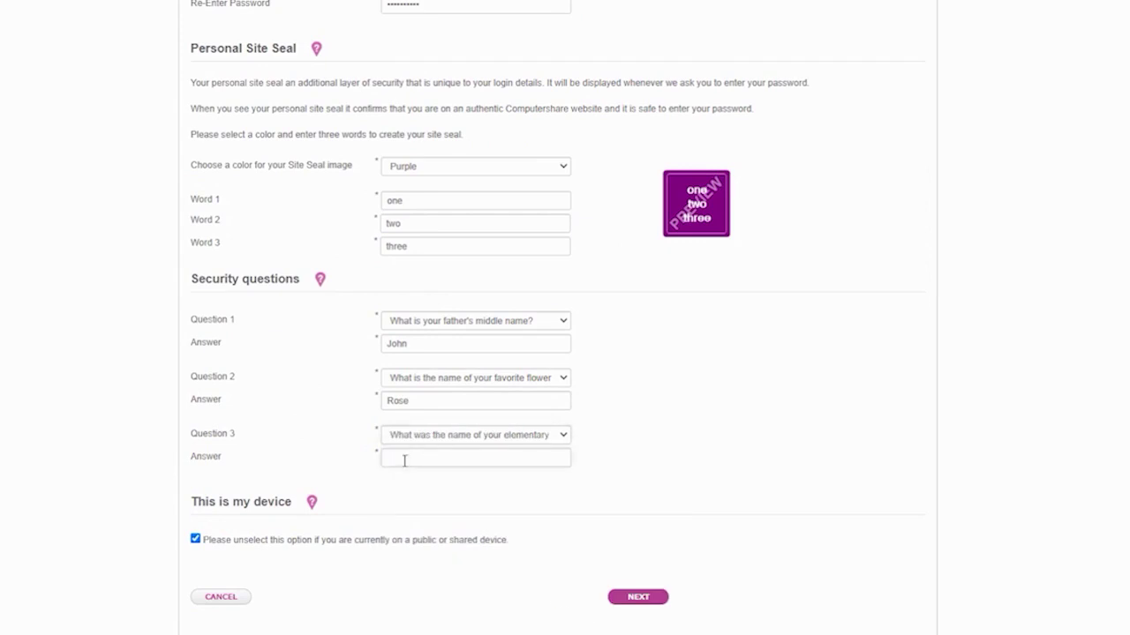
# - Enter the answer to the elementary school security question
pyautogui.write('Smith High')
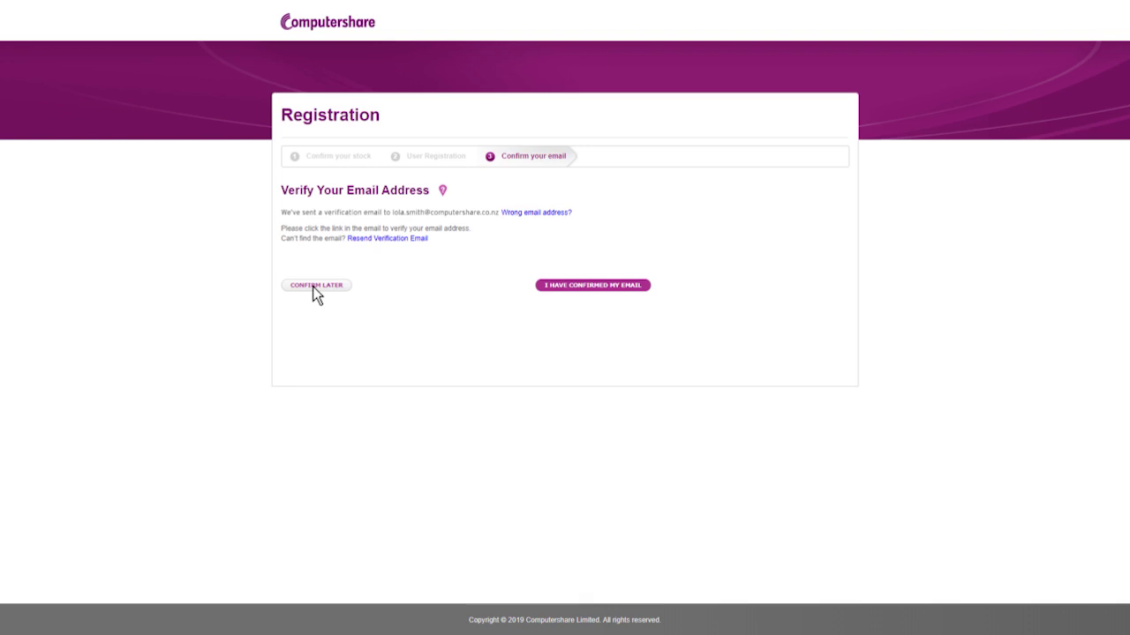
# - Choose Confirm Later to skip email verification and reach the Summary dashboard
pyautogui.click(315, 288)
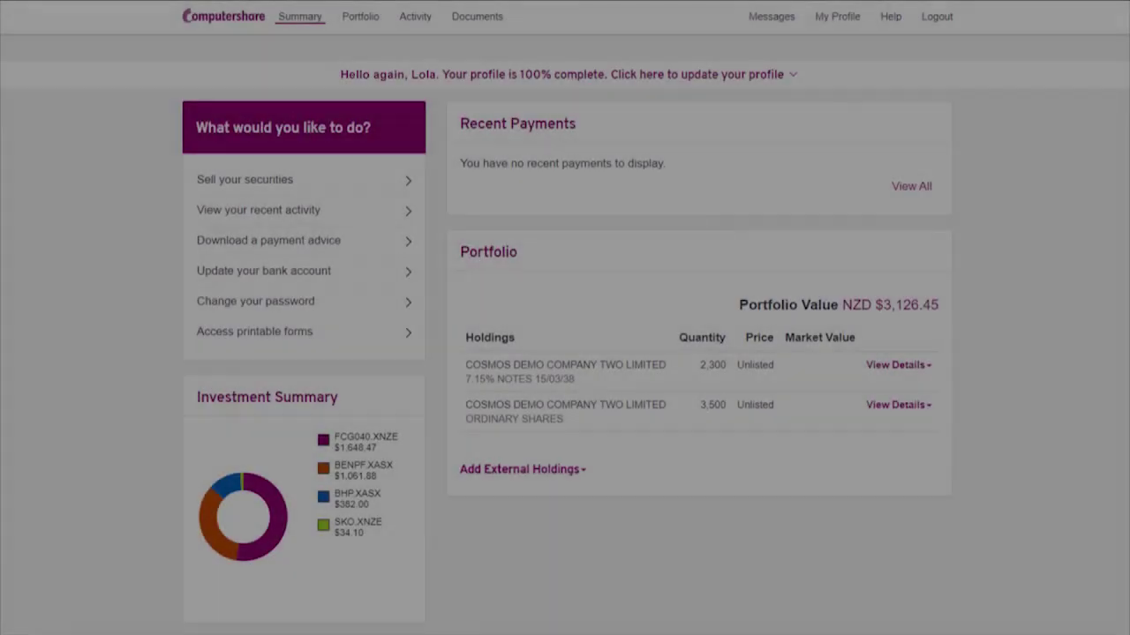